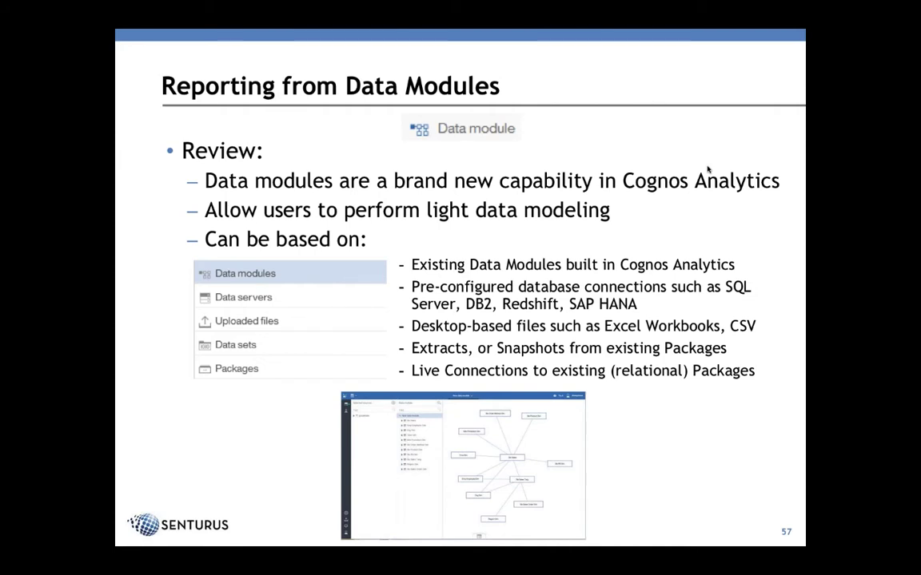
Advance to slide 58, then leave the slideshow for Chrome with the Cognos welcome page.
key(Right)
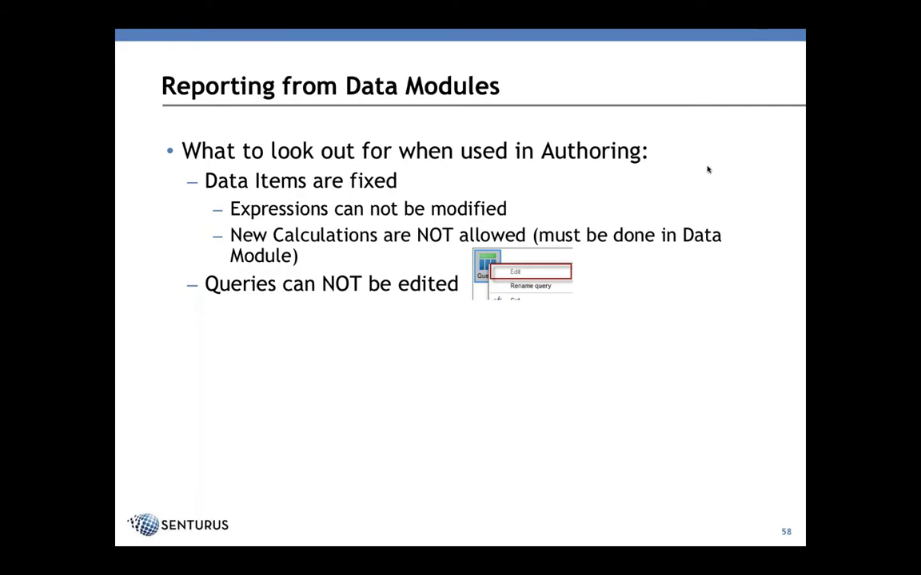
key(super+Tab)
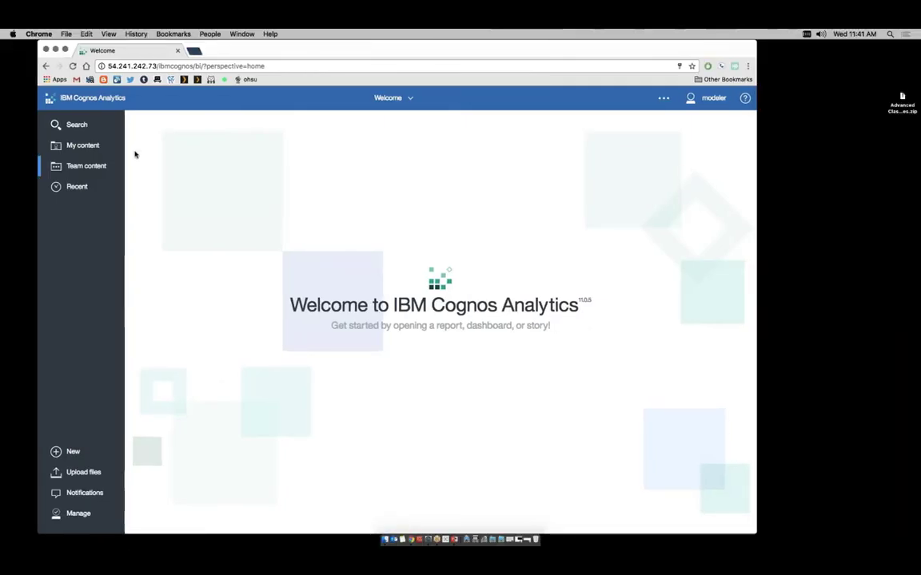
Create a new report using the '1 column' template.
click(74, 452)
click(176, 418)
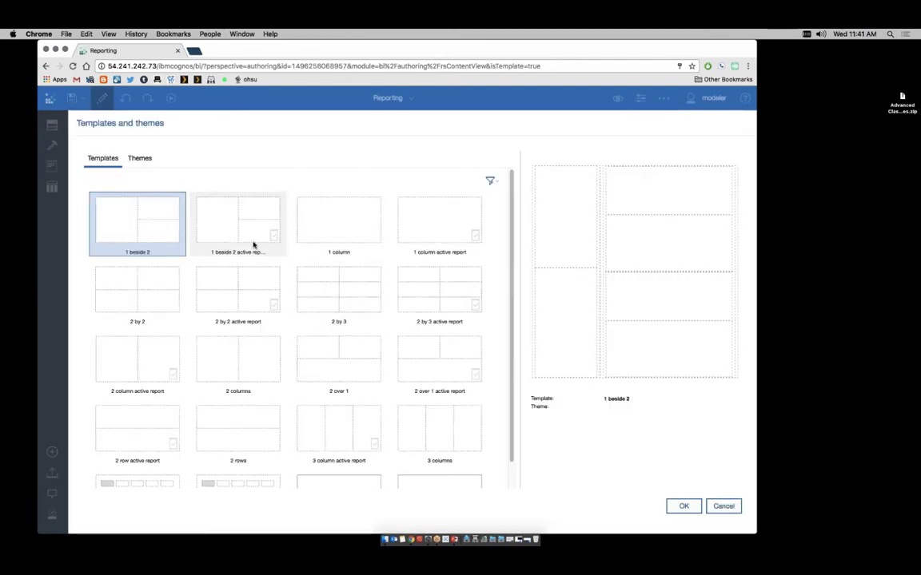
click(337, 236)
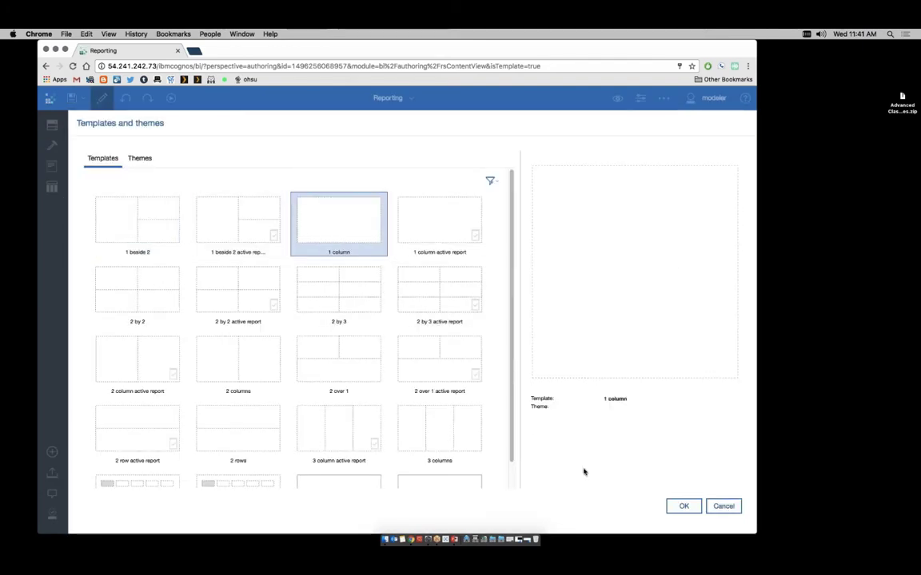
click(683, 506)
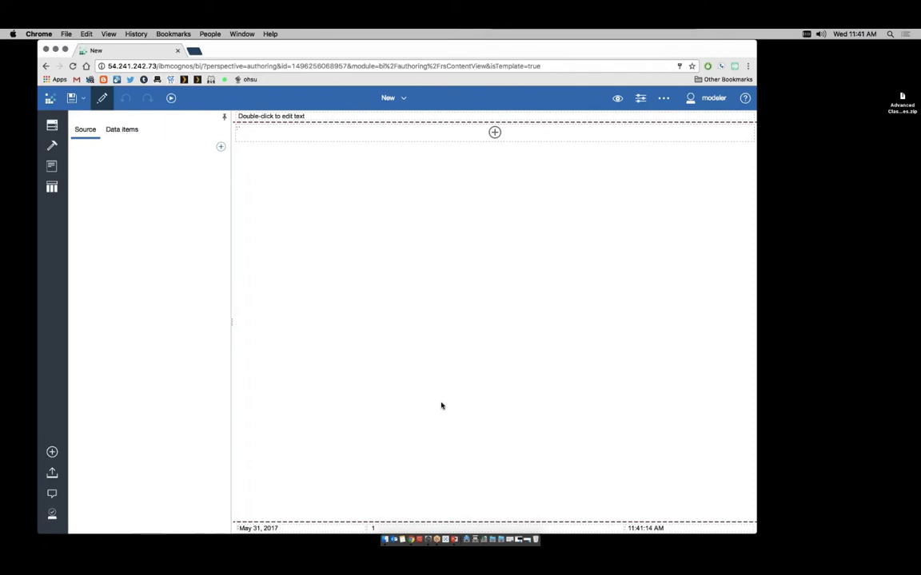
Add Samples > Data > Most Profitable Hollywood Movies Xlsx as the source and expand its table.
click(220, 147)
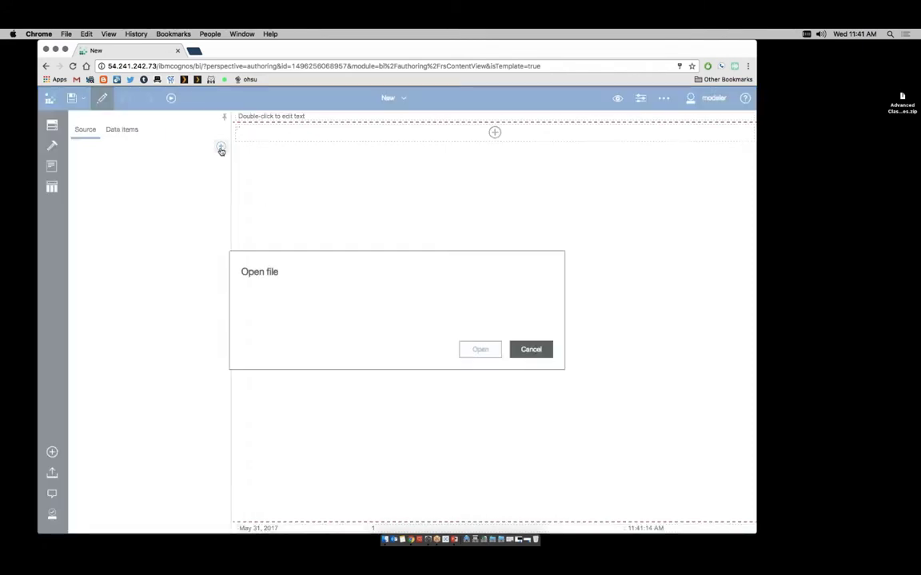
click(362, 275)
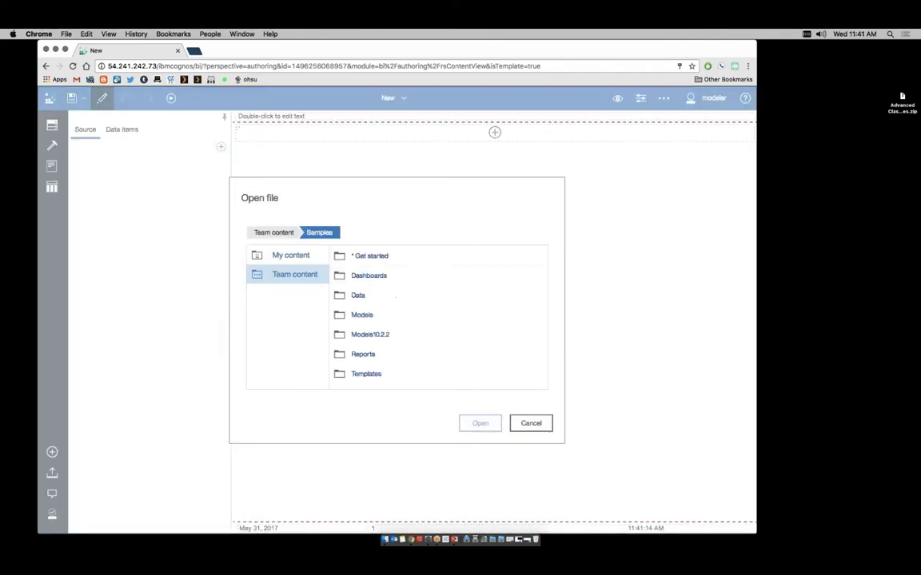
click(353, 294)
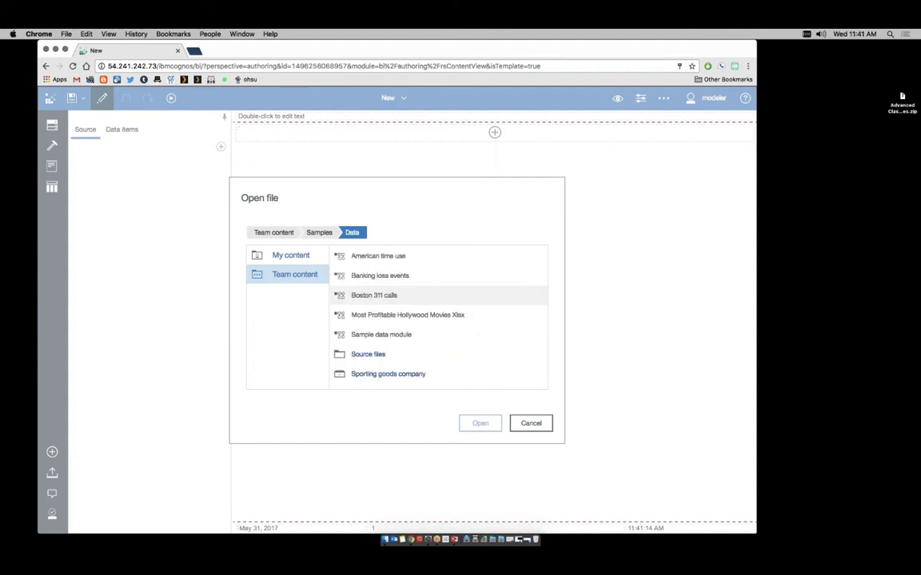
click(380, 315)
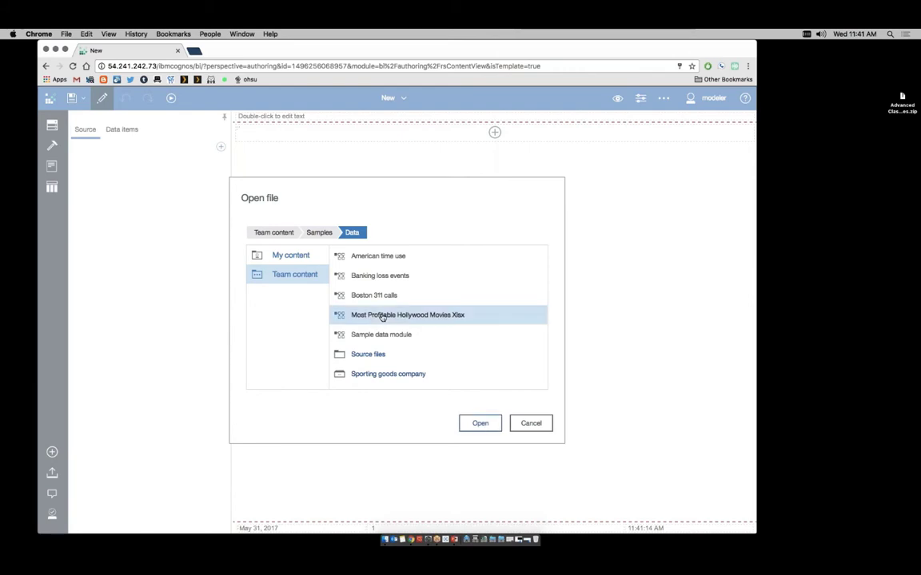
click(475, 424)
click(87, 194)
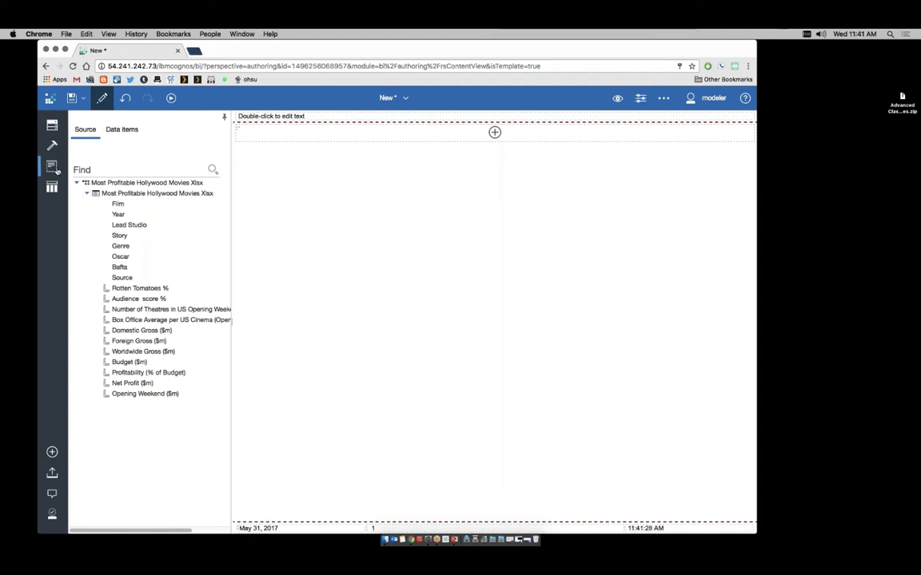
Inspect the report's Queries container, then return to the Source fields.
click(57, 190)
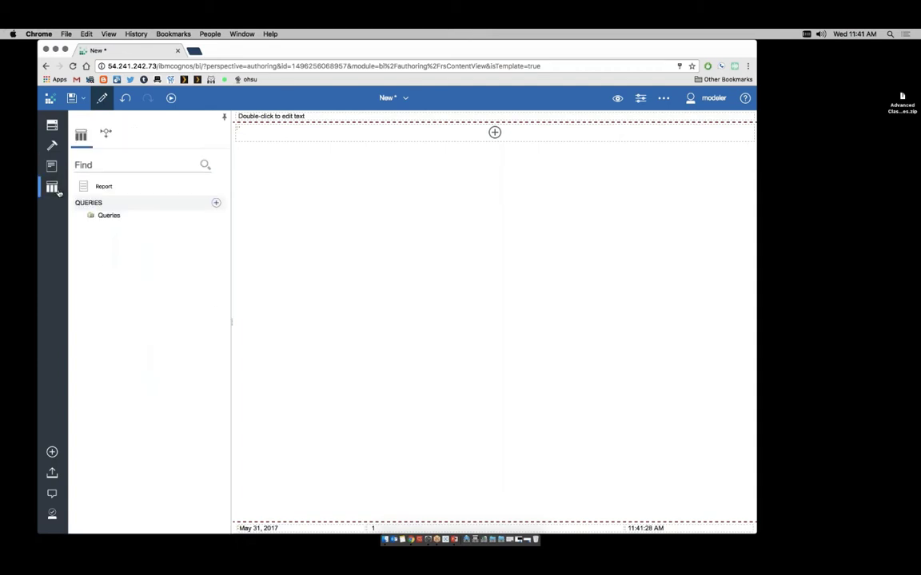
click(110, 215)
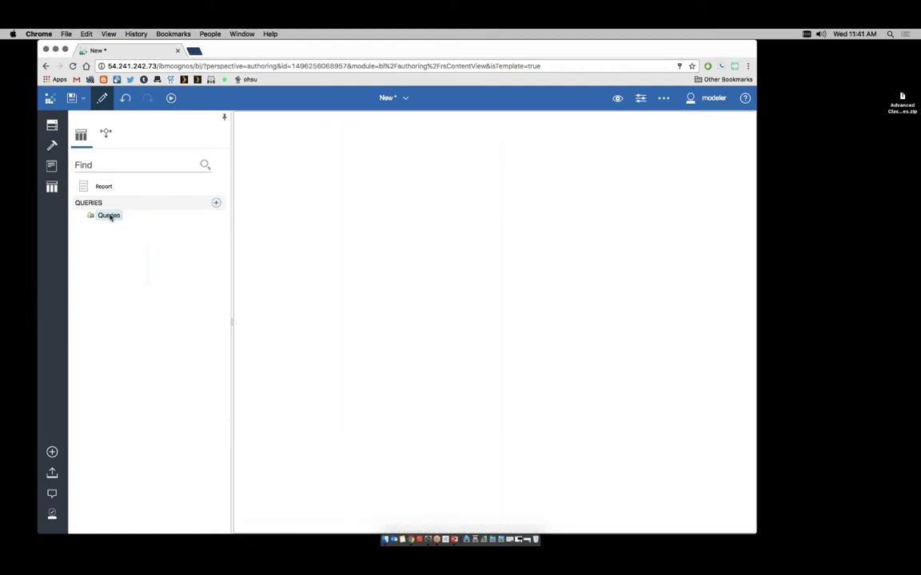
click(54, 128)
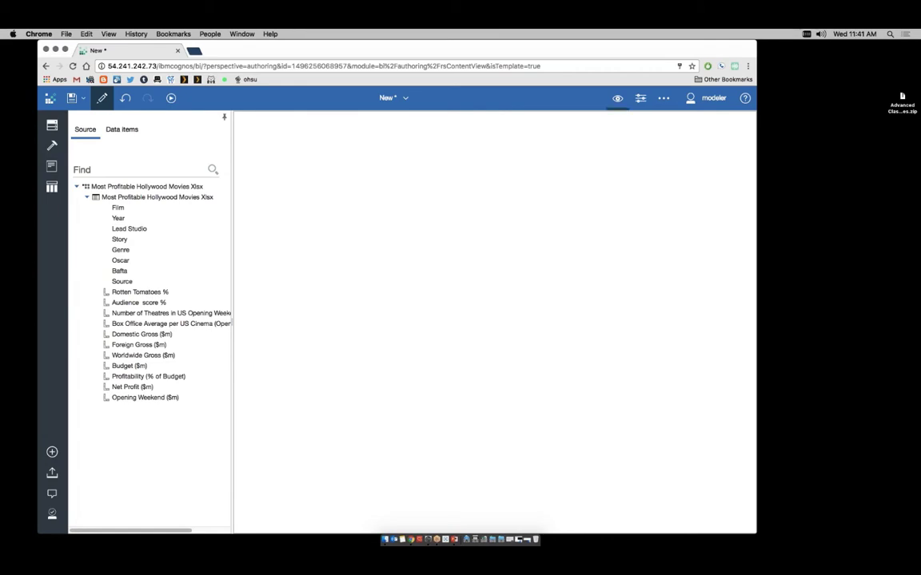
Switch the view back to Page design and show the objects insertable on the canvas.
click(617, 98)
click(614, 131)
click(495, 323)
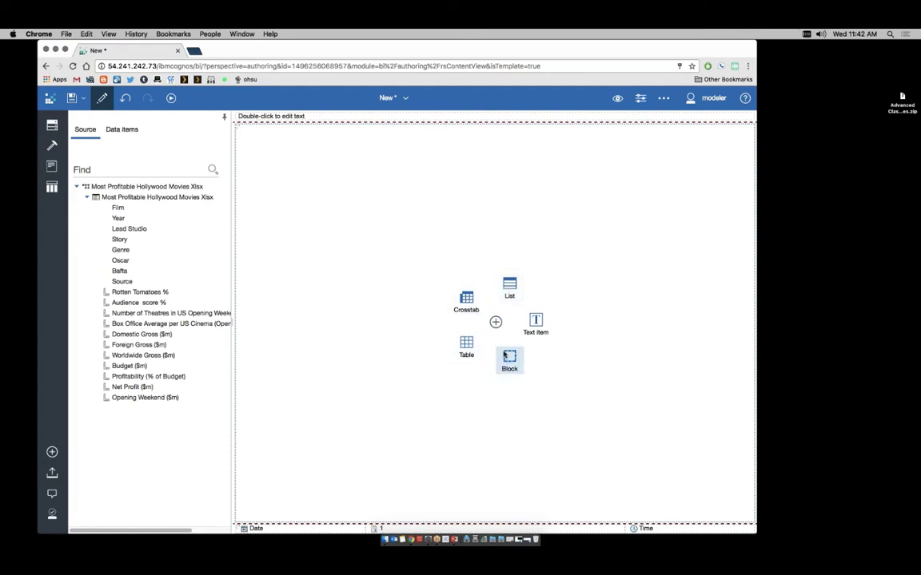
Pin Visualization from the Toolbox's DATA CONTAINER group and insert a visualization on the page.
click(53, 147)
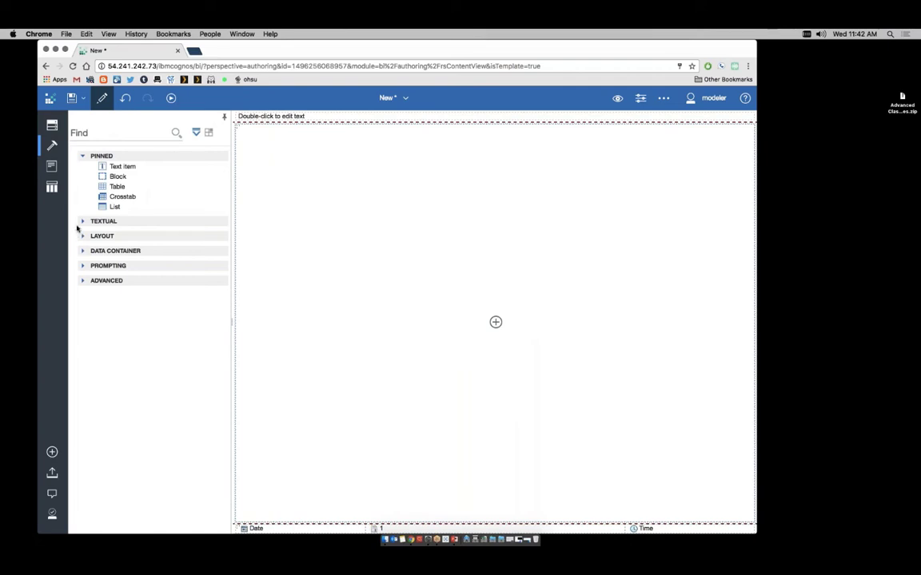
click(83, 251)
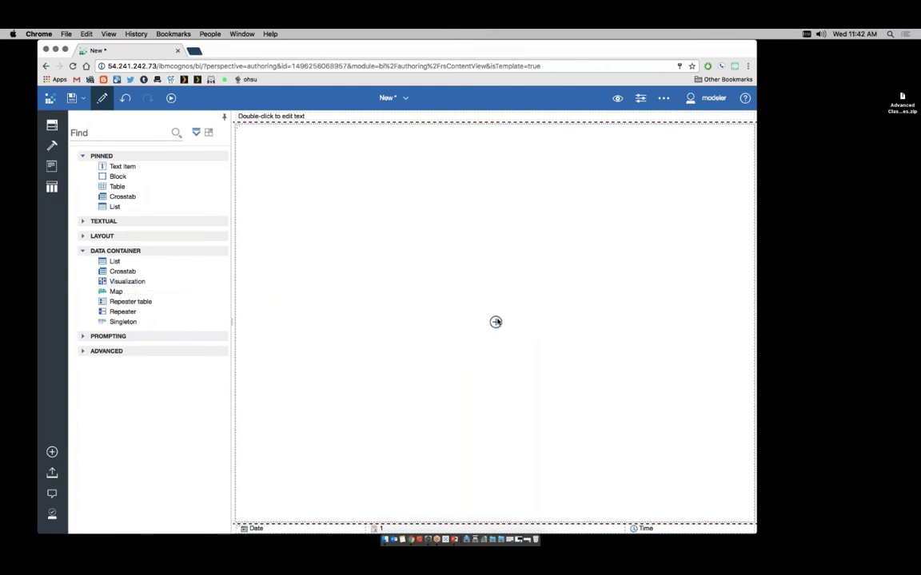
drag(136, 281, 109, 214)
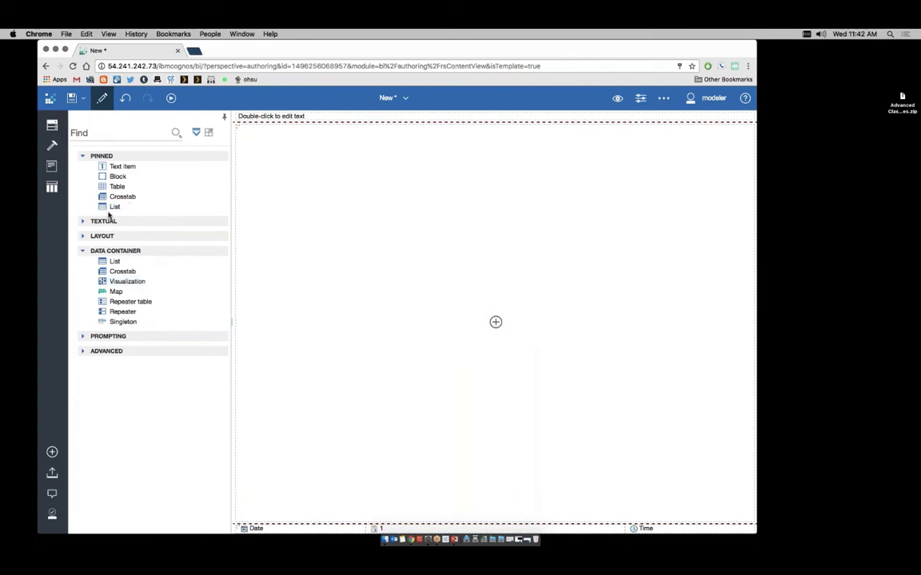
right_click(125, 284)
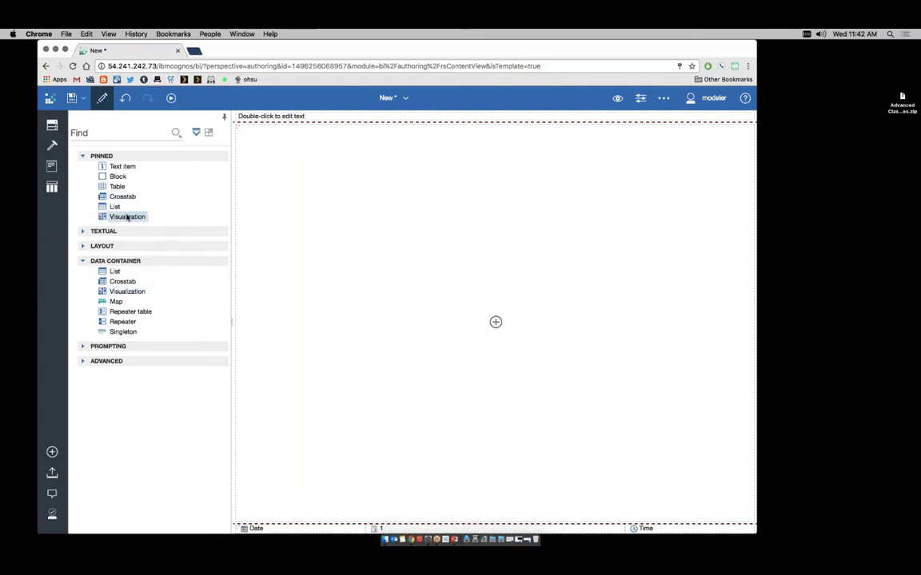
mouse_move(494, 321)
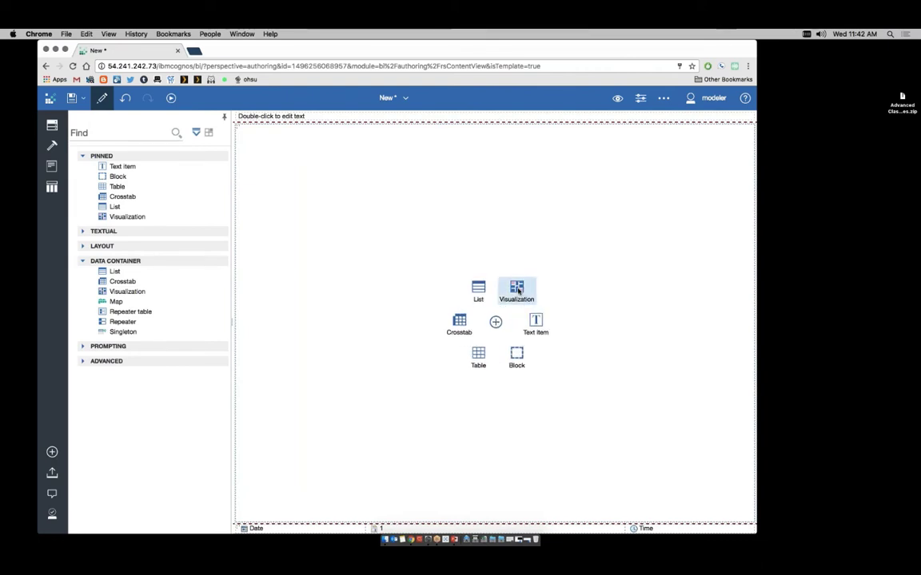
click(517, 289)
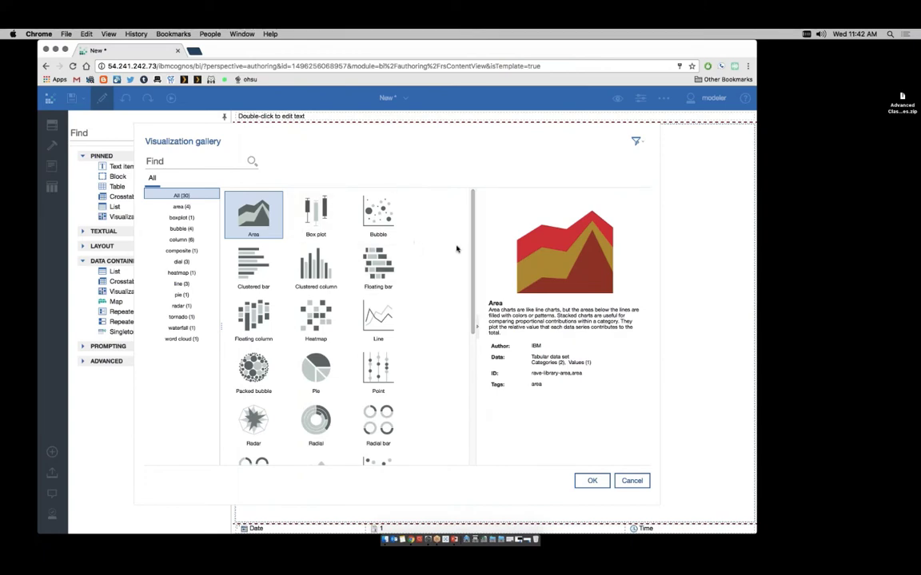
Keep Area selected in the Visualization gallery and place the chart on the page.
click(635, 141)
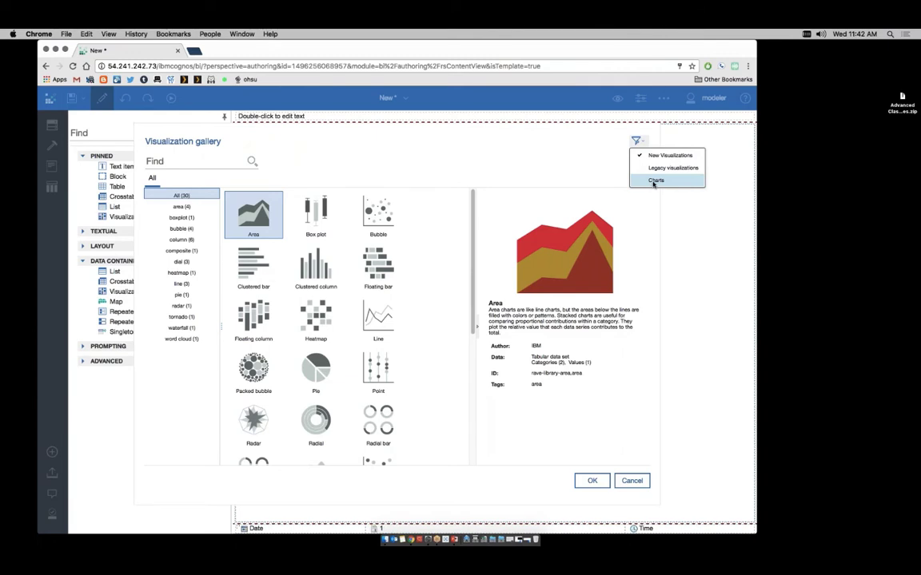
click(664, 159)
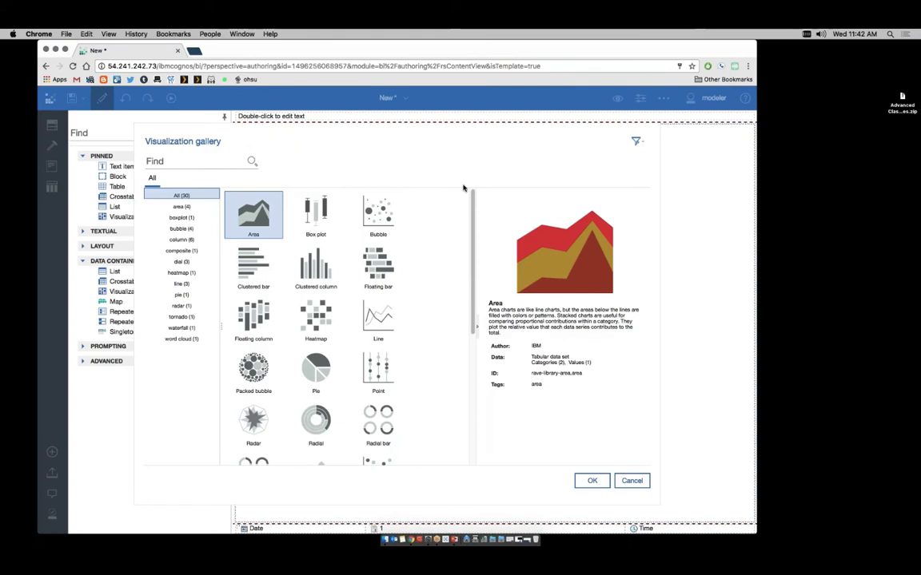
click(592, 480)
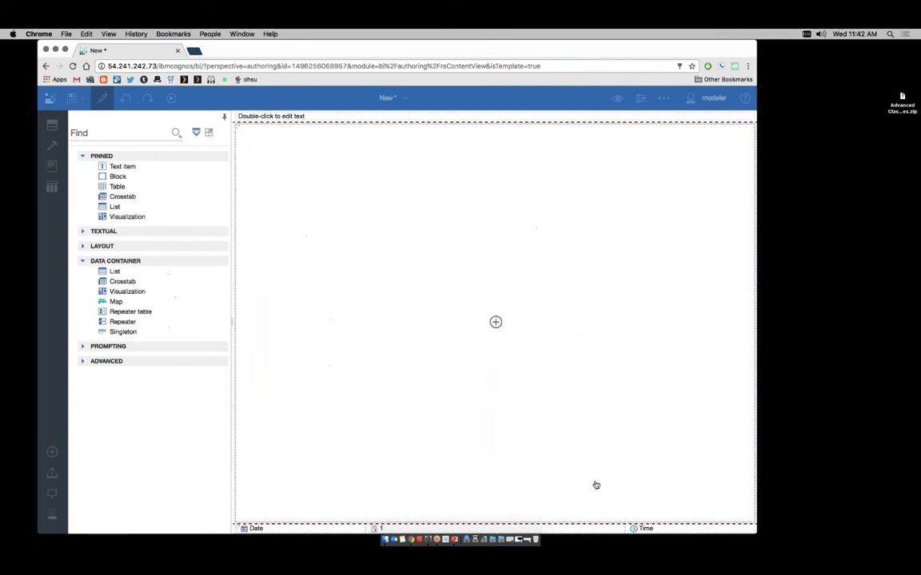
Map Year to X-axis, Genre to Color and Domestic Gross ($m) to Value, then preview the page.
key(Return)
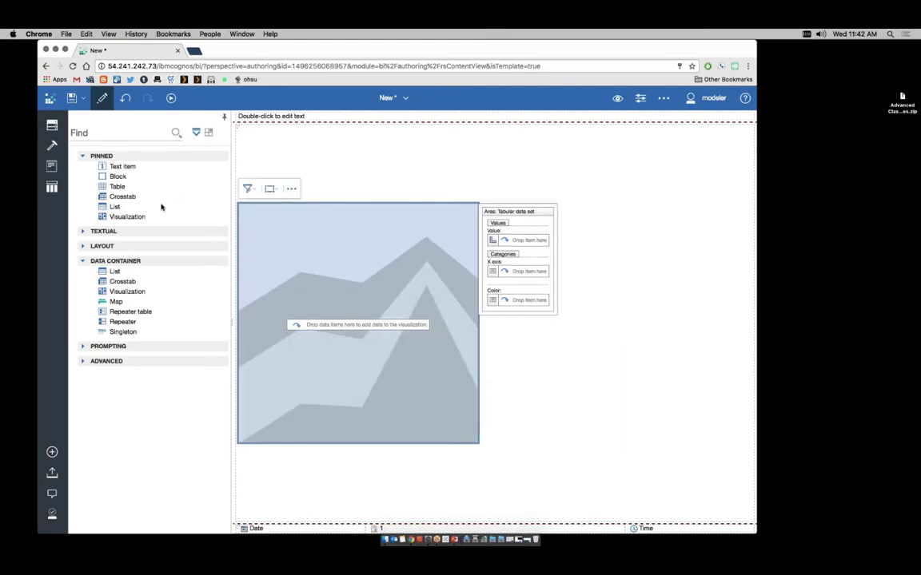
click(52, 125)
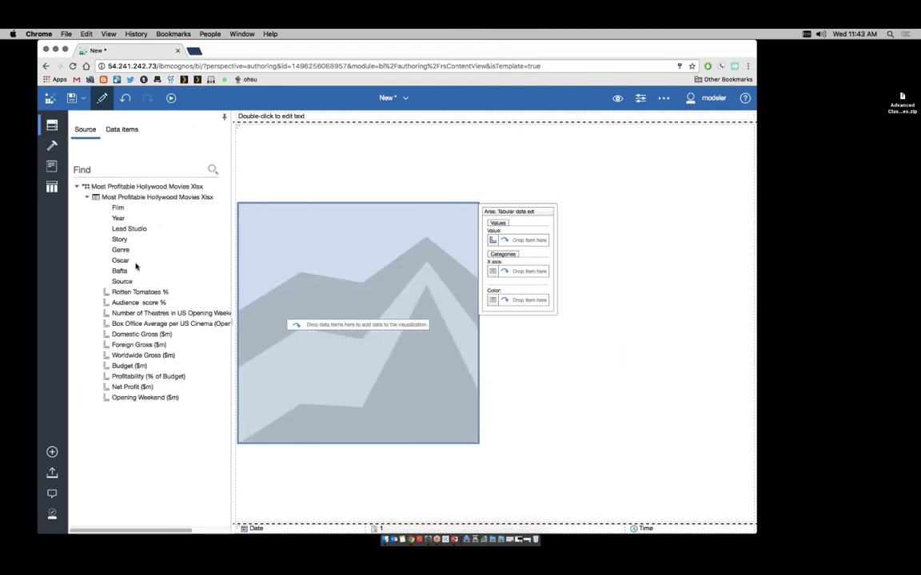
drag(118, 219, 522, 272)
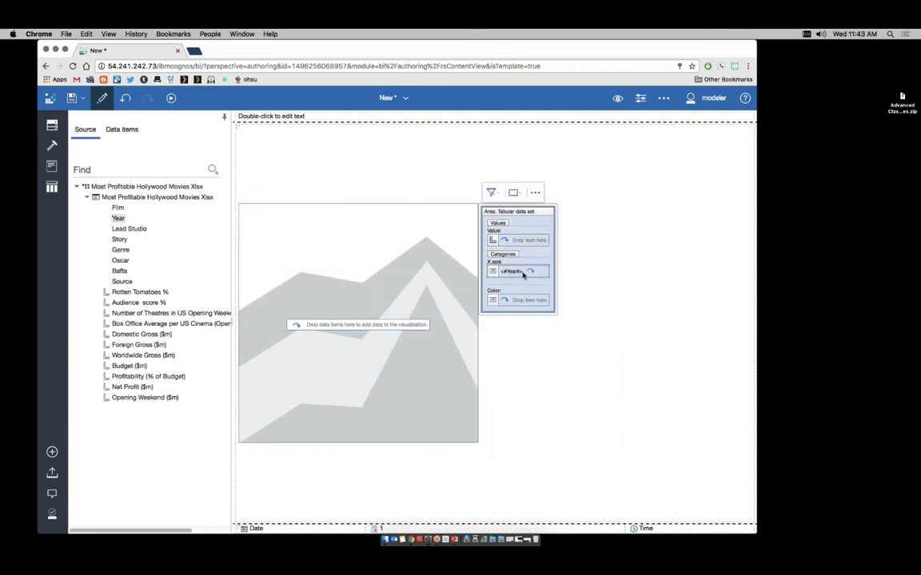
drag(120, 249, 520, 300)
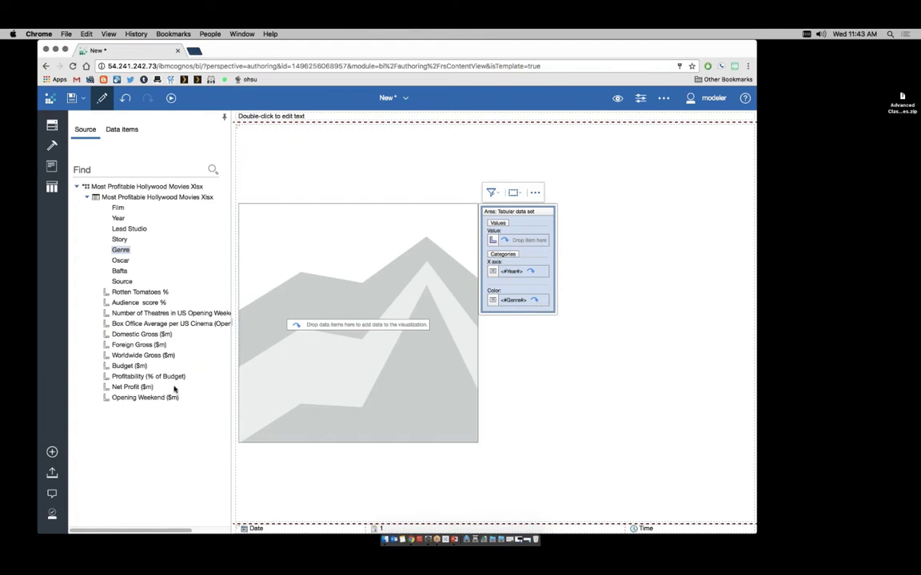
drag(154, 338, 523, 244)
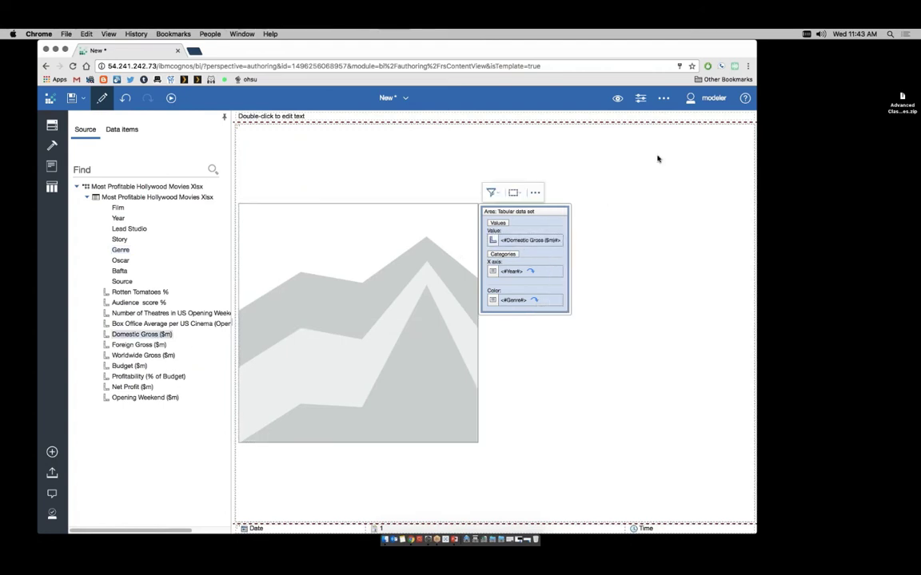
click(617, 98)
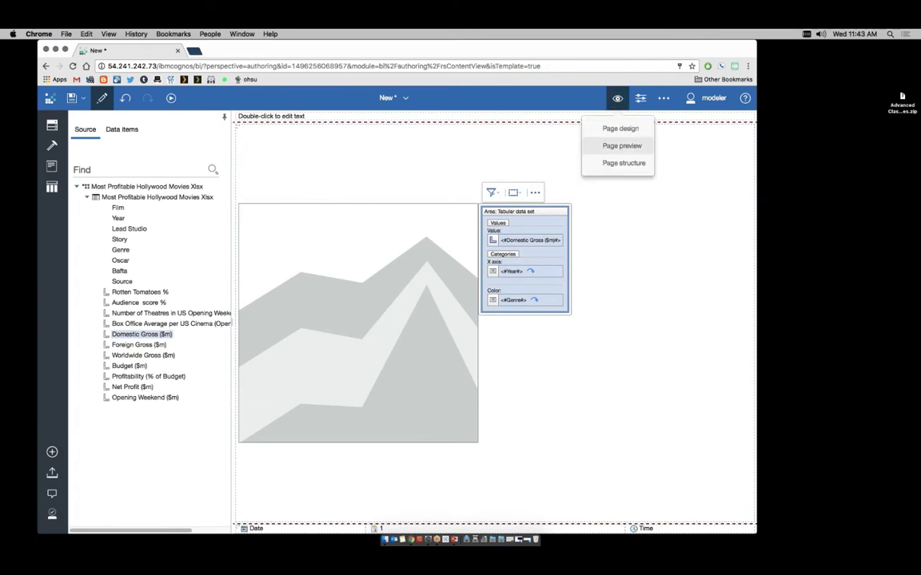
click(621, 146)
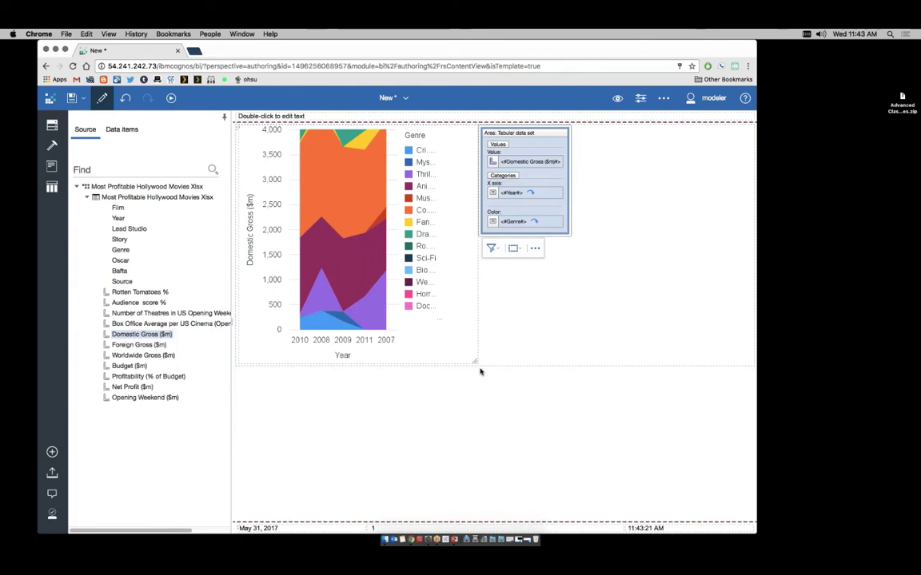
Widen the chart and select Action, Comedy, Drama and Animation in the Genre legend.
drag(475, 362, 577, 365)
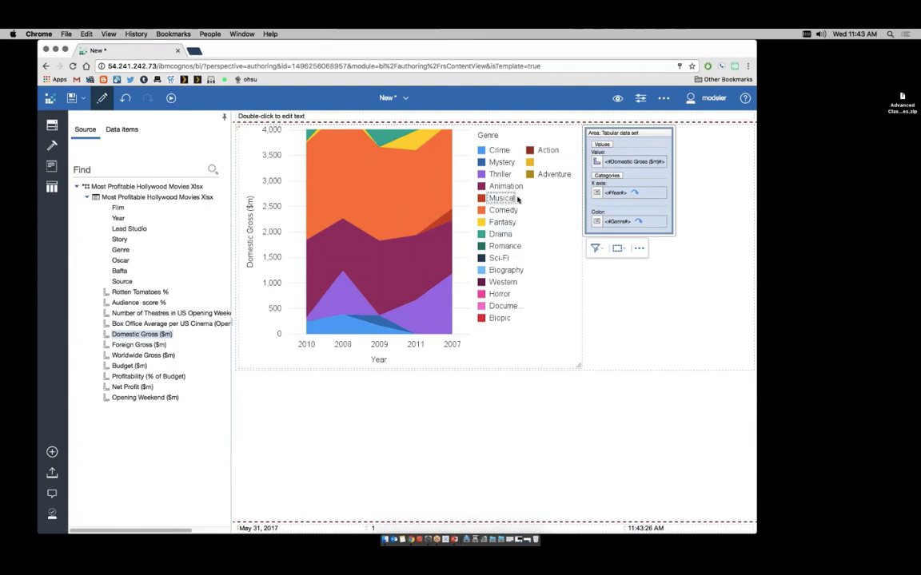
click(548, 151)
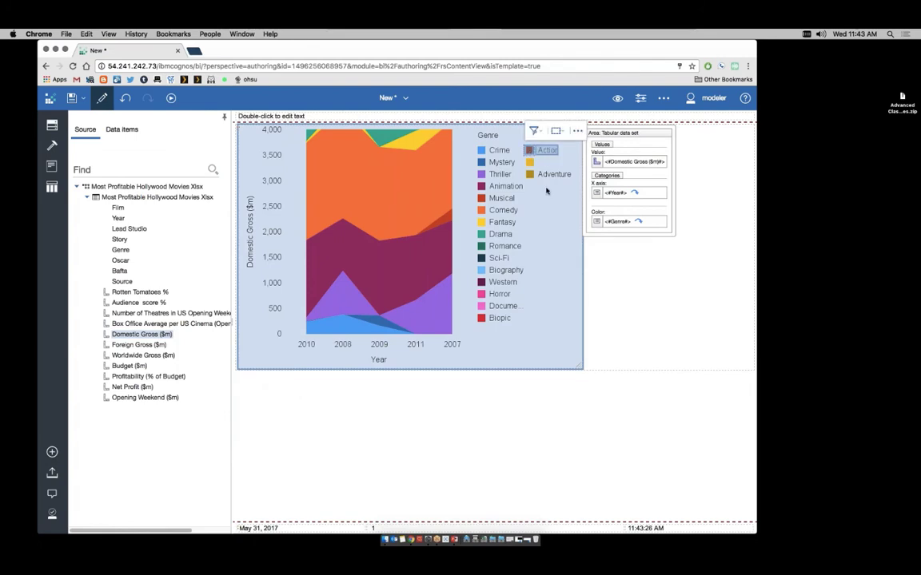
click(530, 152)
click(544, 154)
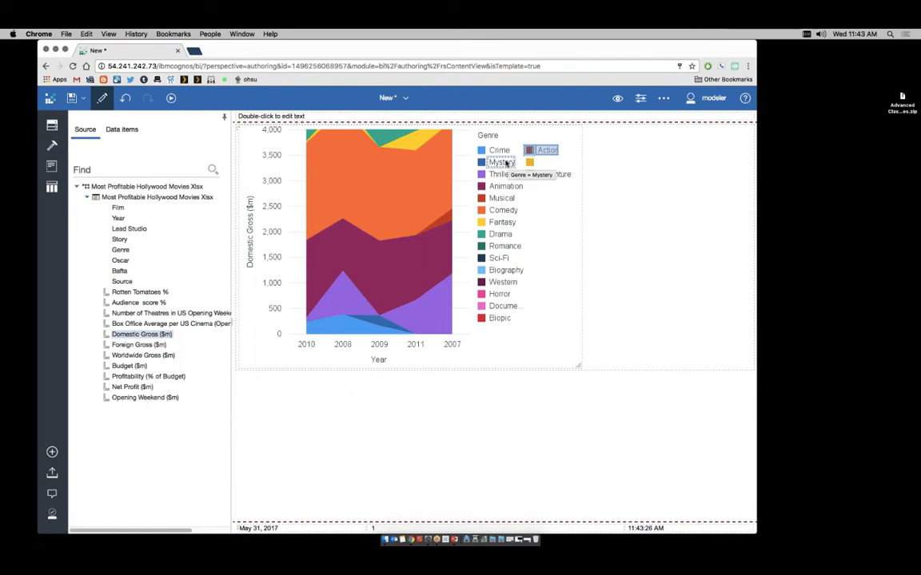
click(500, 210)
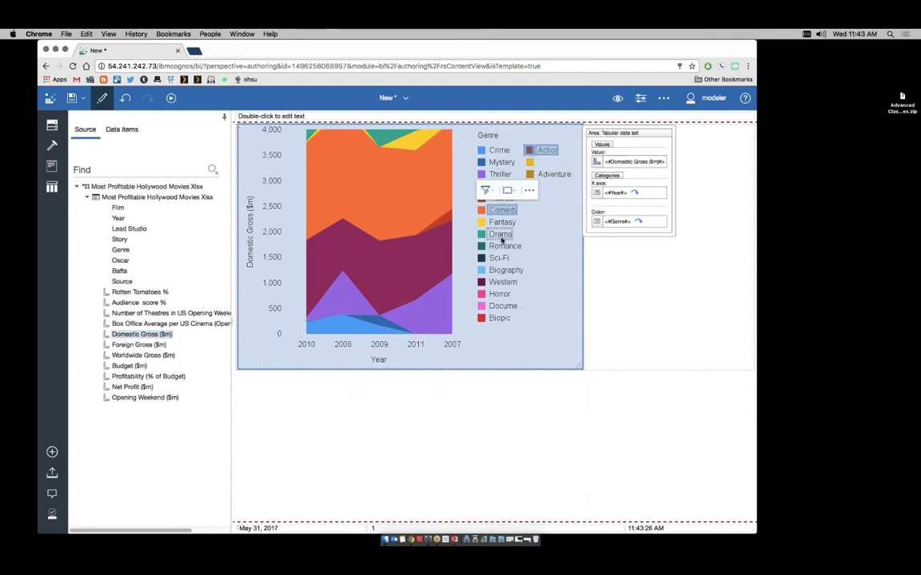
click(500, 234)
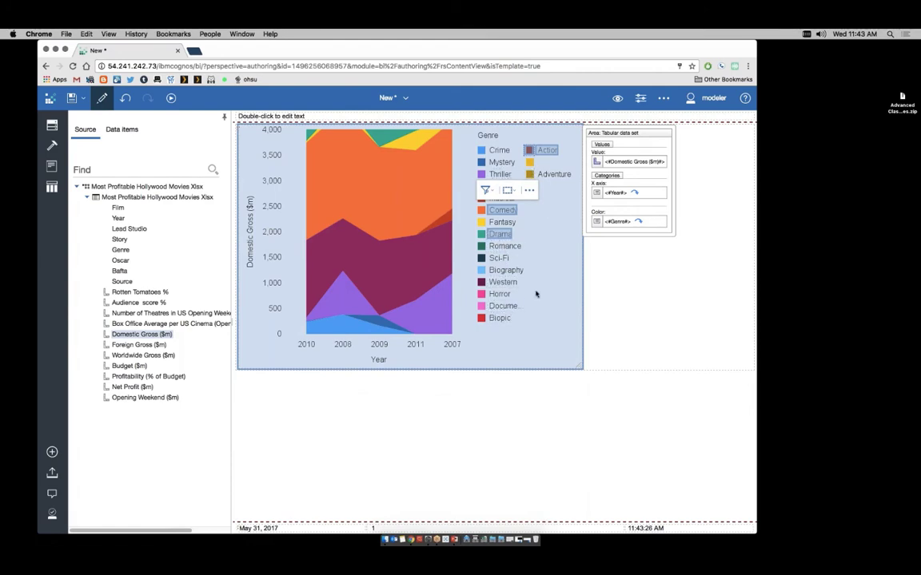
click(594, 286)
click(480, 187)
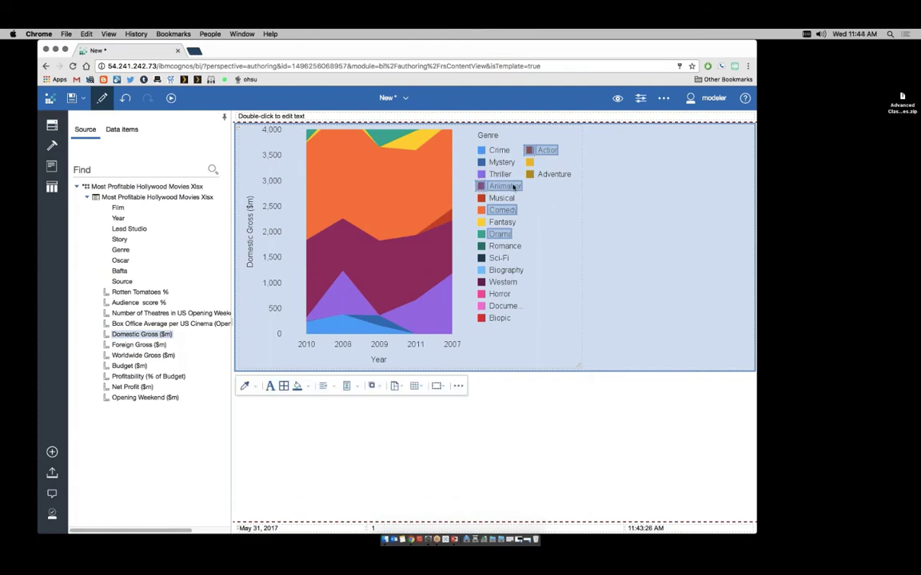
Exclude null values from the chart through the legend's filter menu.
click(514, 187)
click(489, 169)
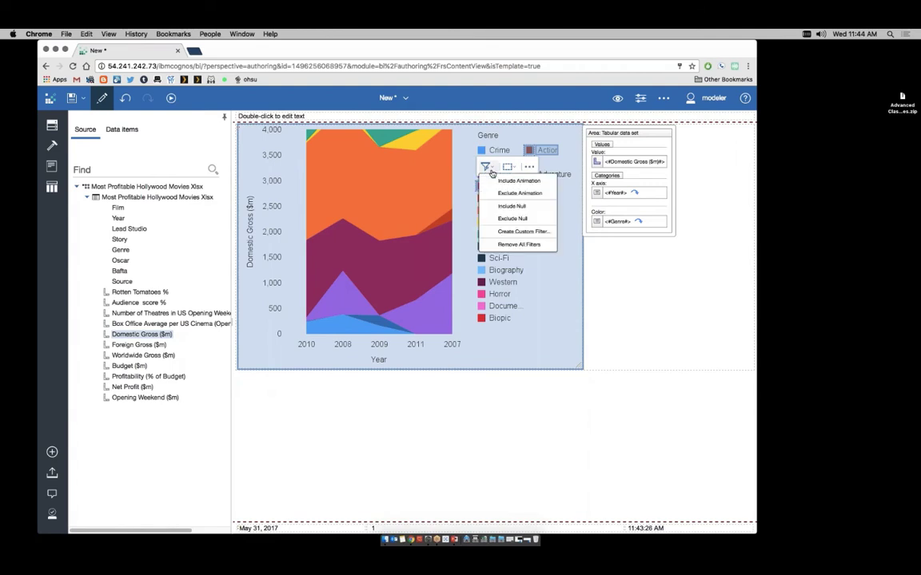
click(513, 218)
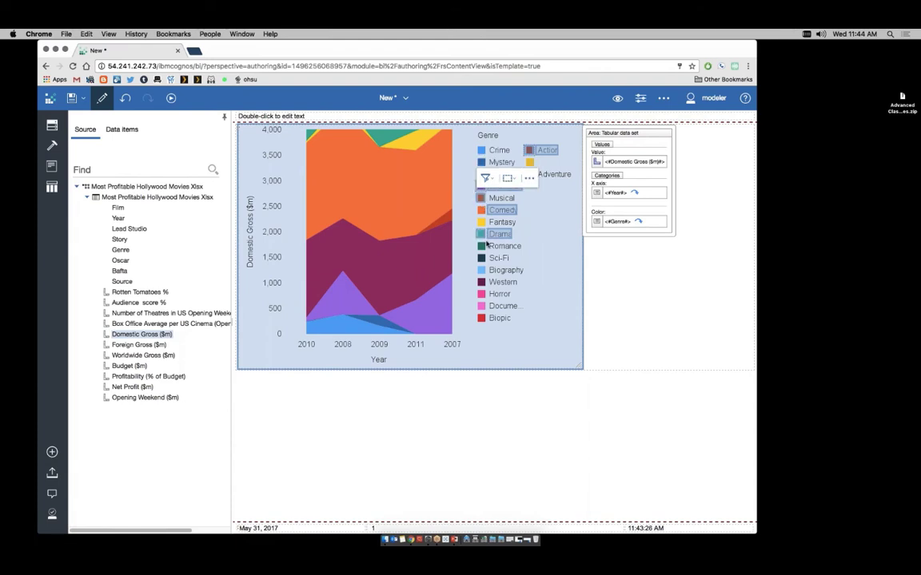
click(488, 178)
click(488, 178)
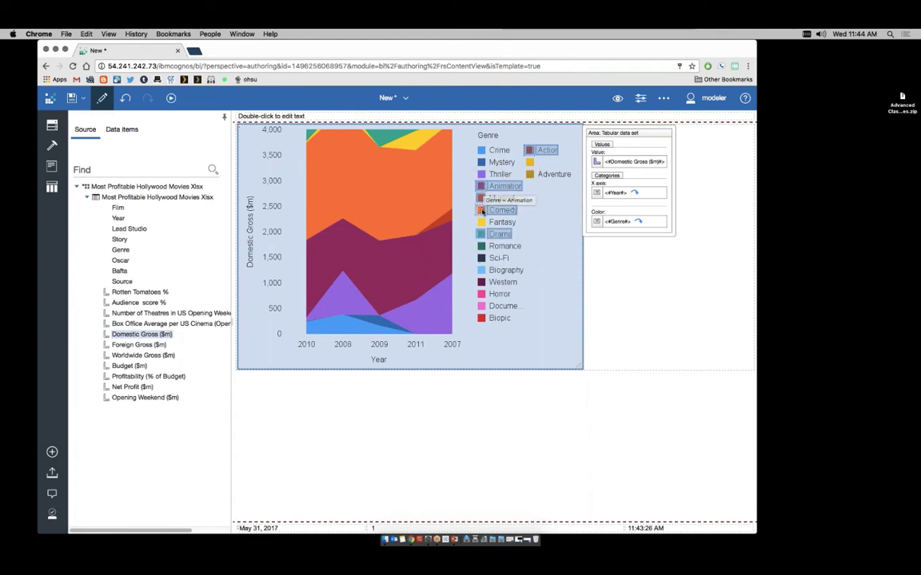
Reselect the chart and remove all filters from it.
click(483, 188)
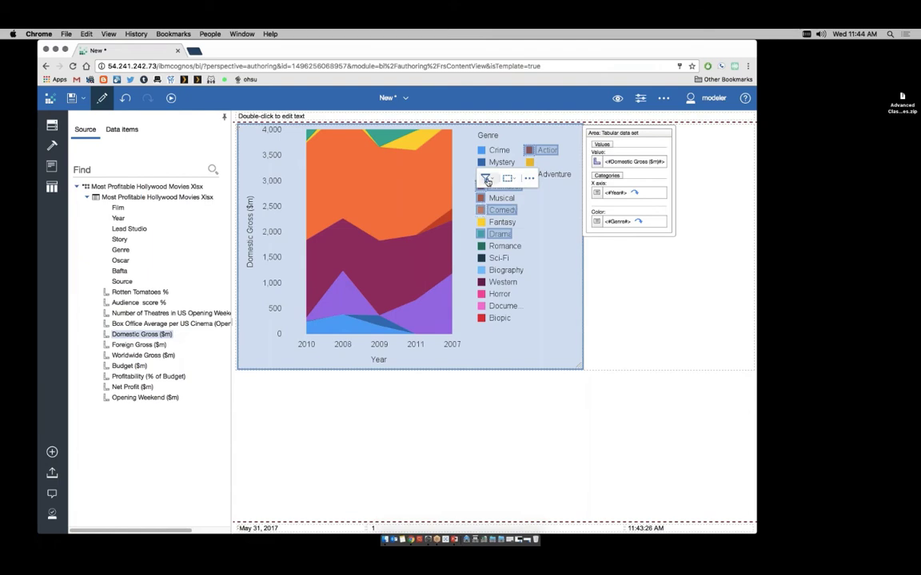
click(486, 181)
click(487, 180)
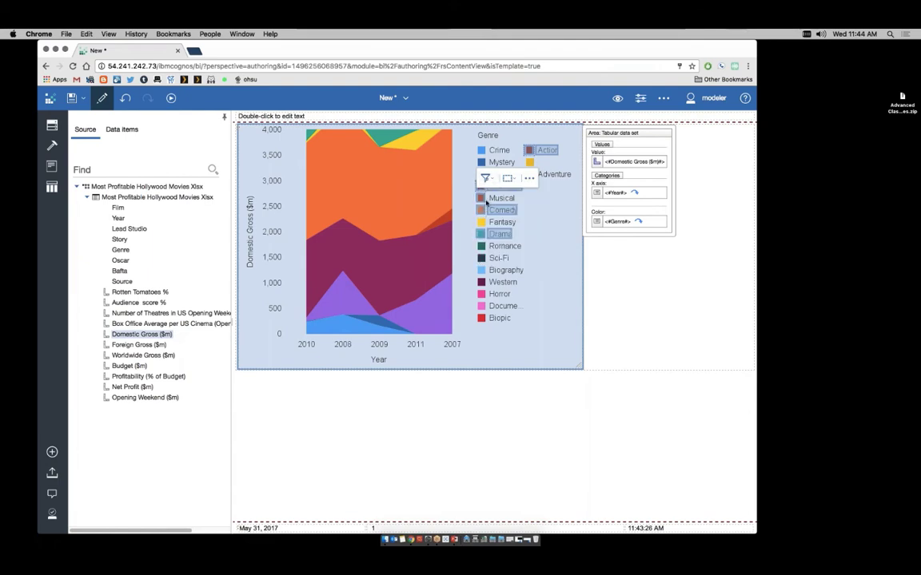
click(537, 206)
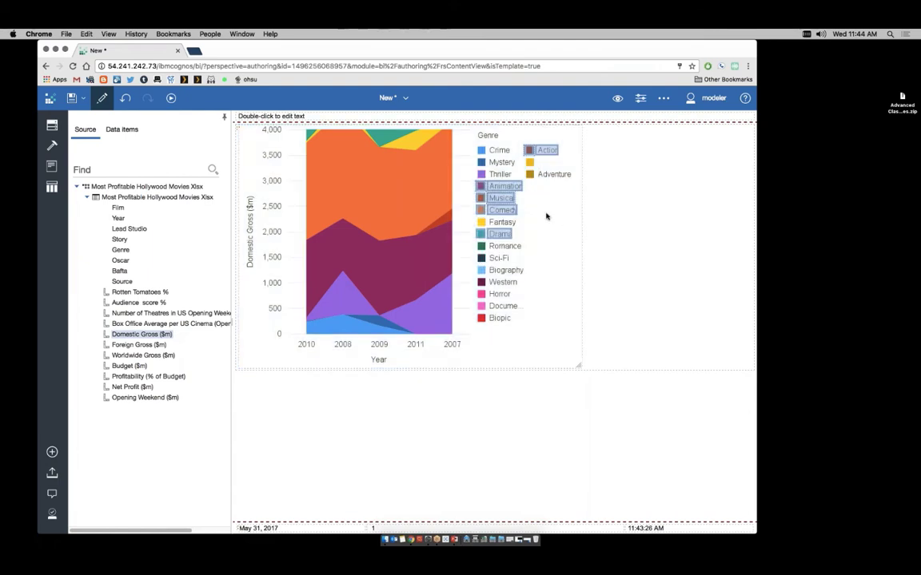
click(564, 218)
click(532, 204)
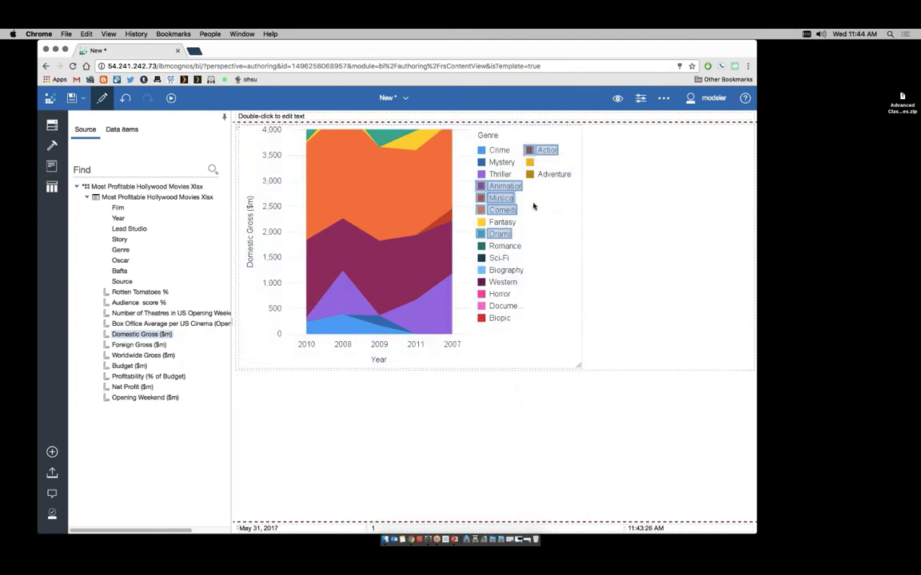
click(481, 199)
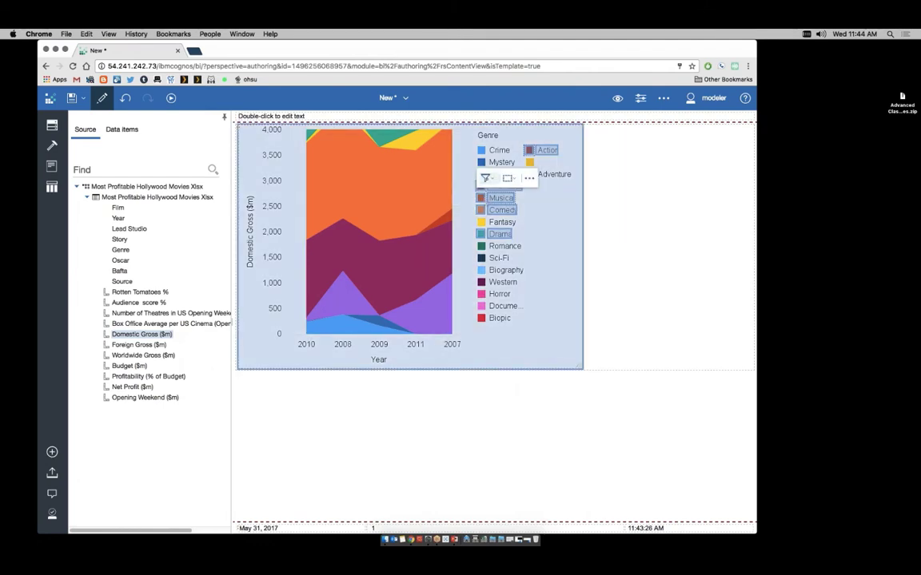
click(486, 179)
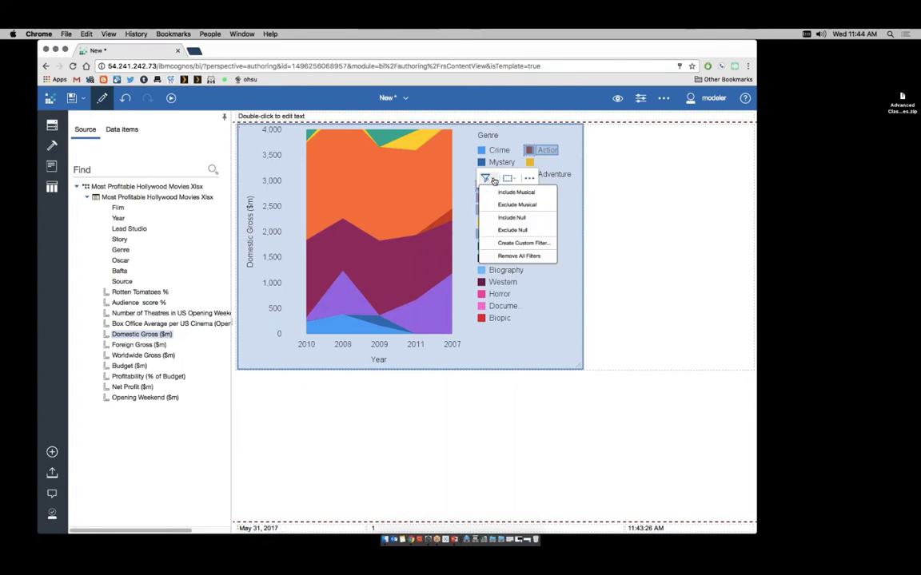
click(519, 255)
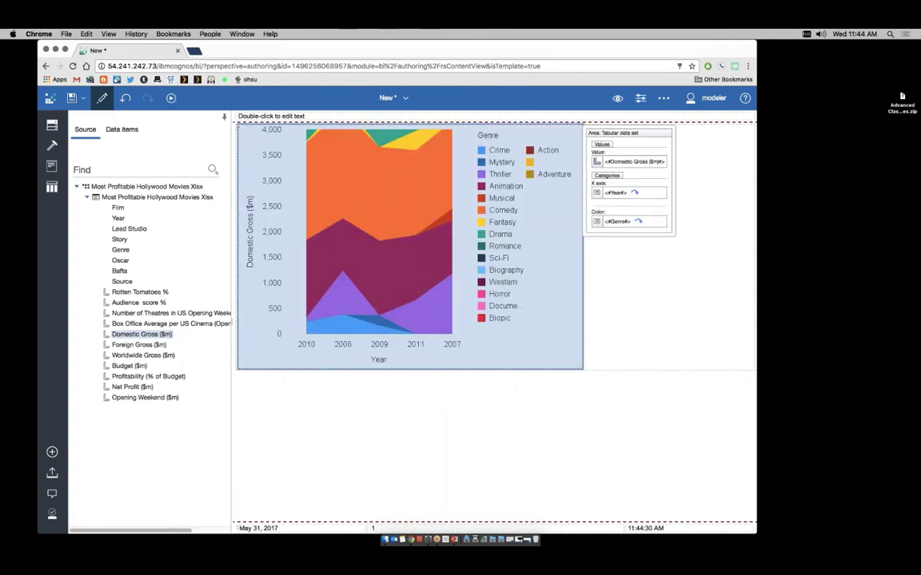
Select Animation, Action, Comedy and Drama in the legend and include only those four genres.
click(484, 189)
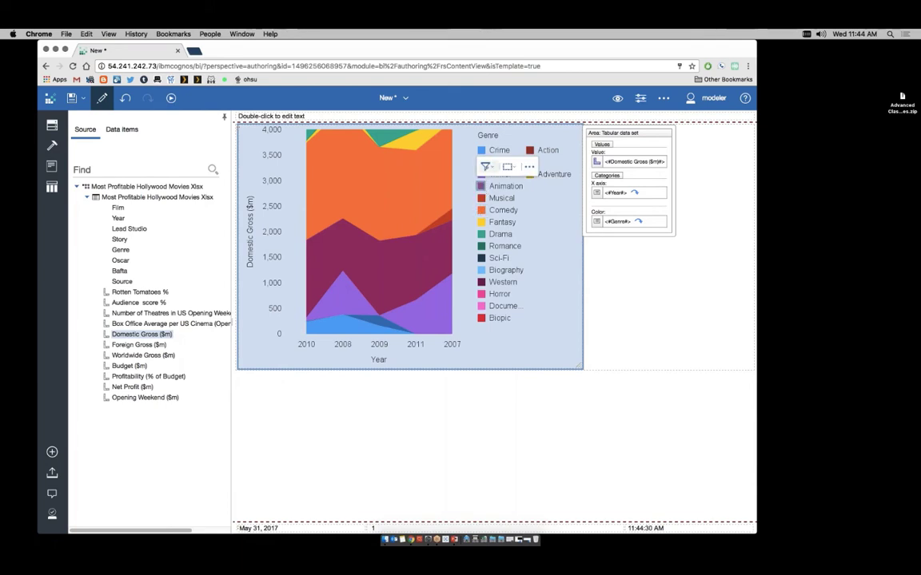
click(529, 151)
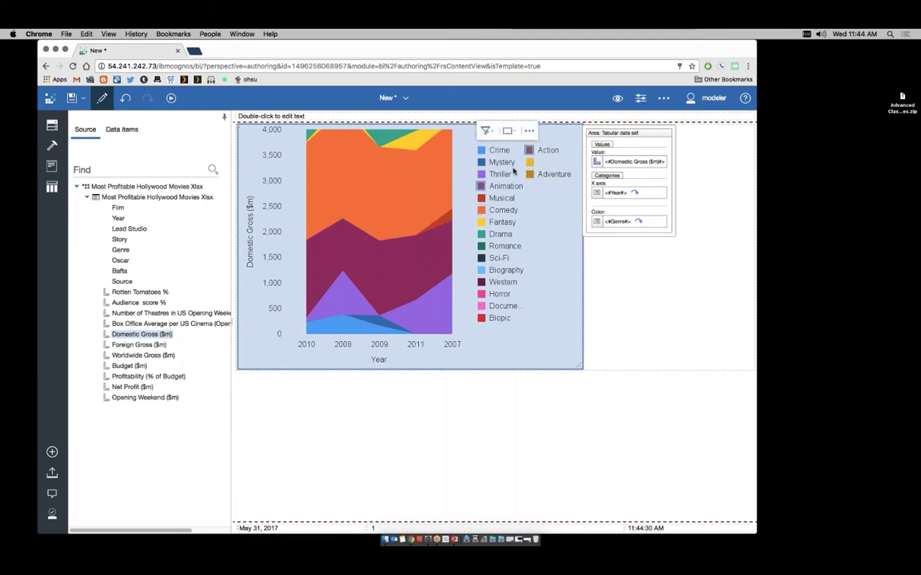
click(482, 210)
click(481, 234)
click(486, 130)
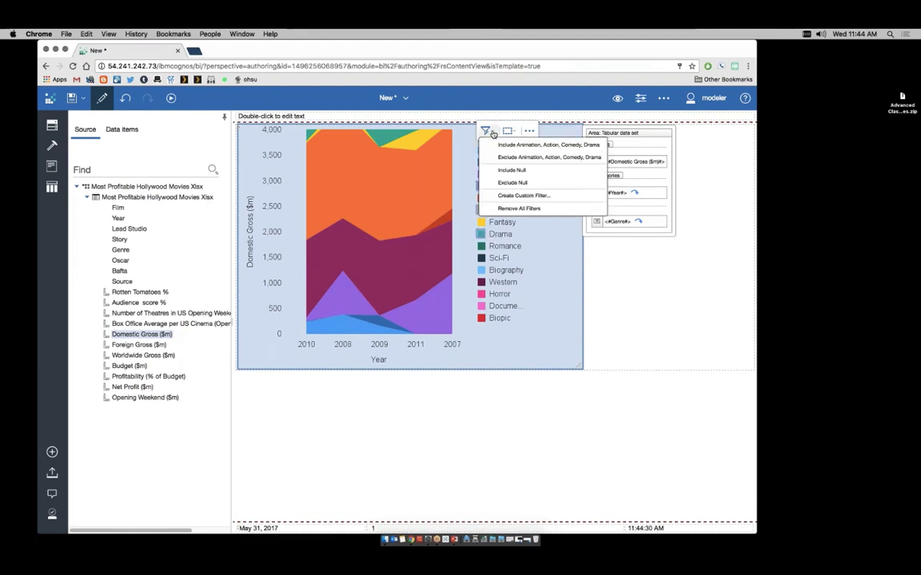
click(534, 145)
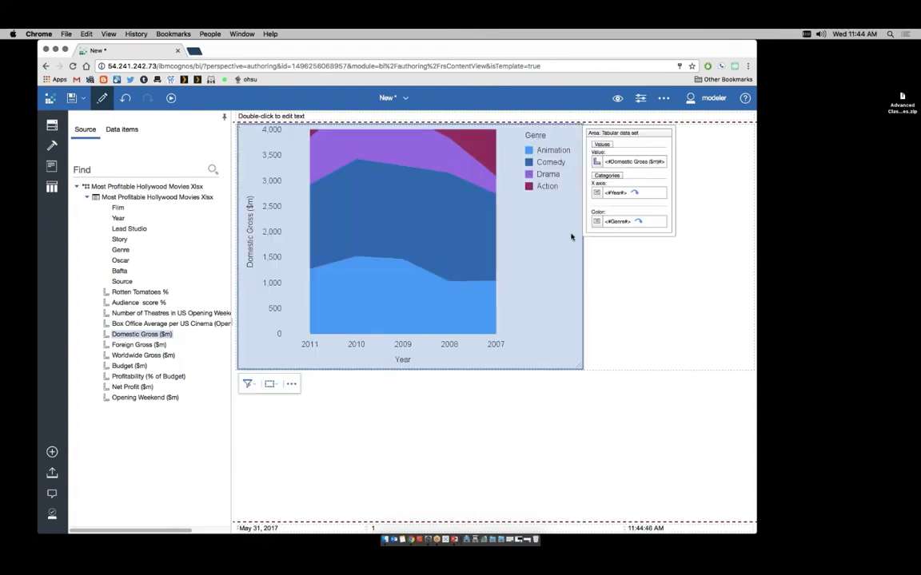
Sort the Year axis ascending (2007 to 2011) and widen the chart further right.
click(494, 345)
click(514, 324)
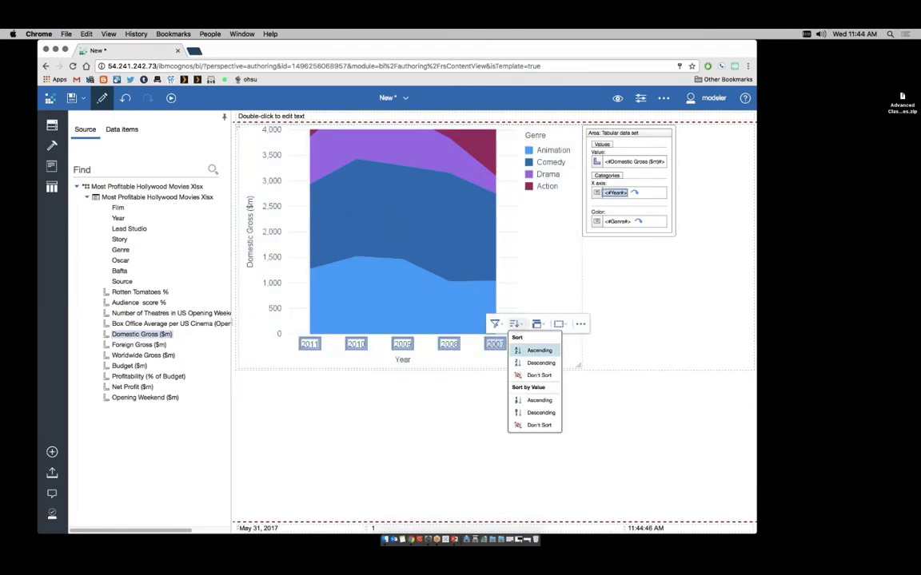
click(538, 351)
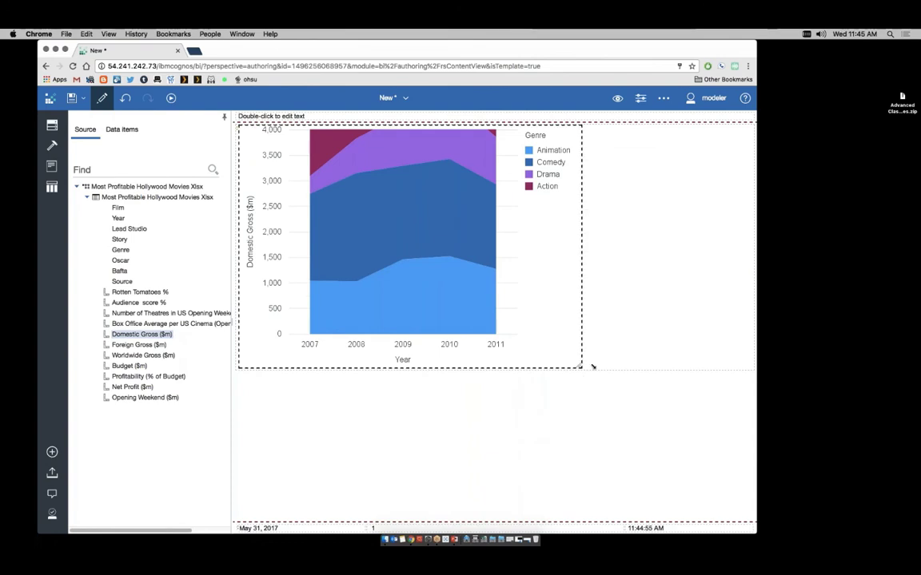
drag(579, 365, 649, 369)
click(687, 345)
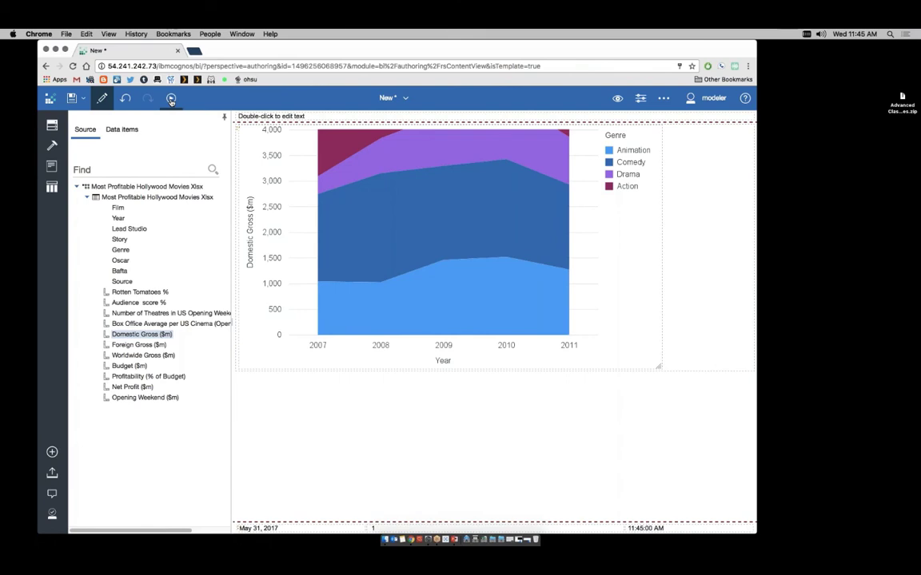
Run the report as HTML and pick Animation, Comedy and Drama in the output's legend.
click(170, 99)
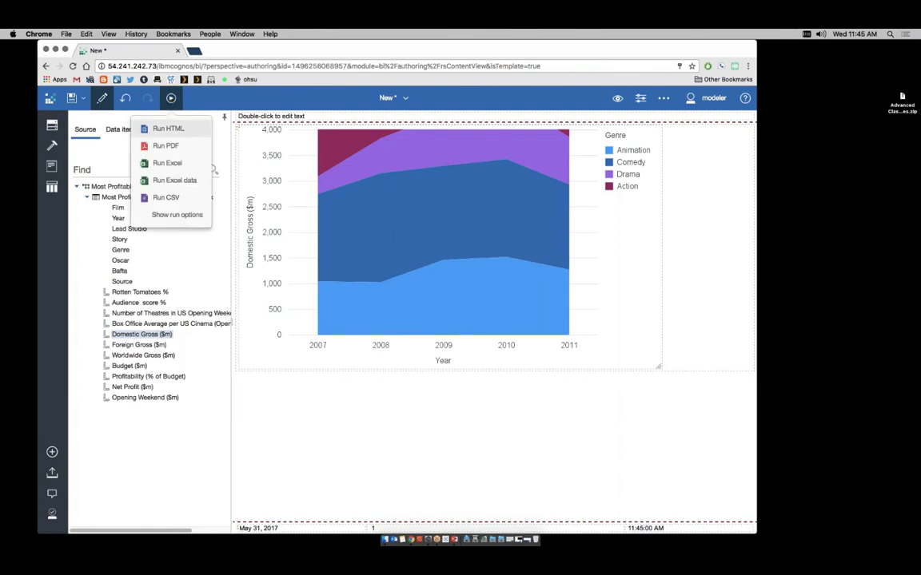
click(159, 127)
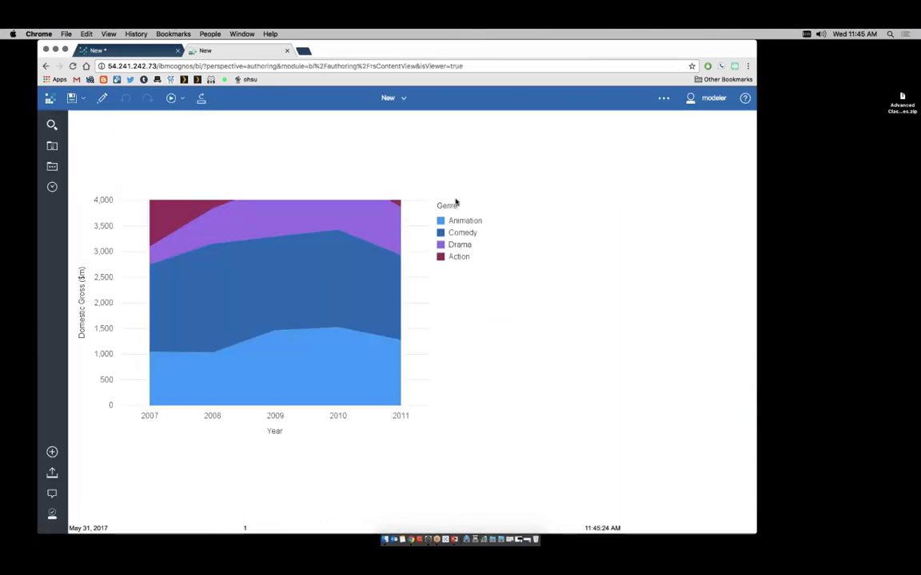
click(465, 226)
click(465, 227)
super+click(467, 234)
super+click(461, 246)
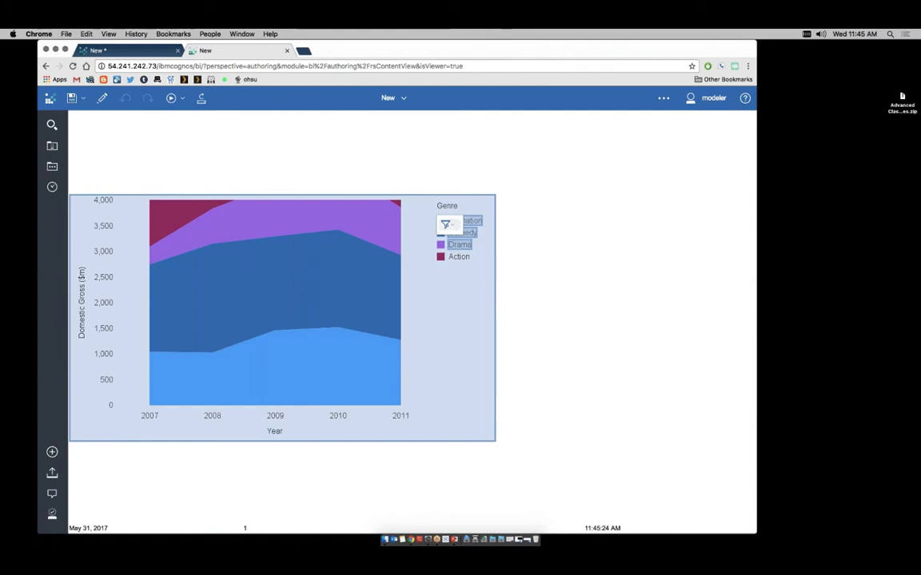
In the HTML output, dismiss the filter choices and re-sort the Year axis descending.
click(453, 227)
click(453, 227)
click(529, 227)
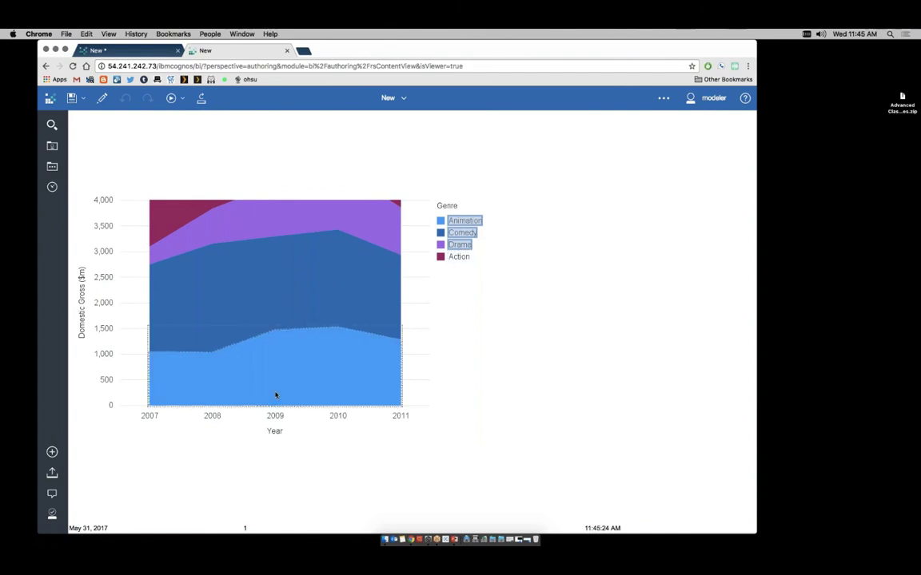
click(147, 416)
click(168, 398)
click(189, 431)
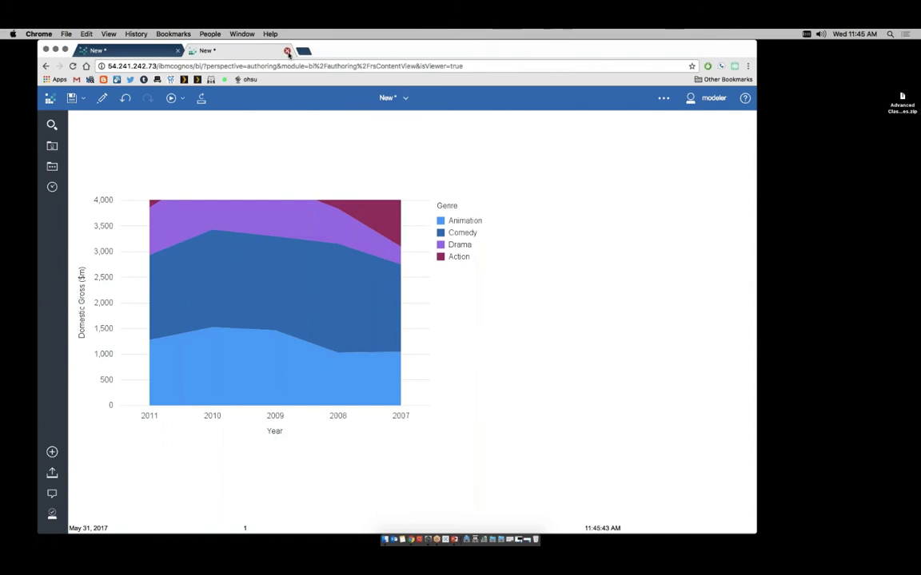
Close the HTML output tab, confirm leaving, and show the list of open reports.
click(287, 51)
key(Return)
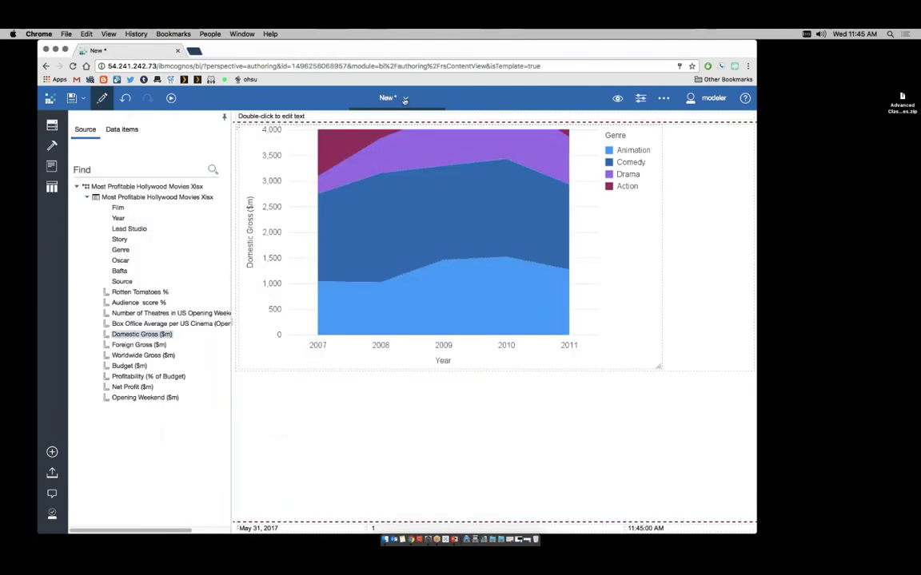
click(405, 99)
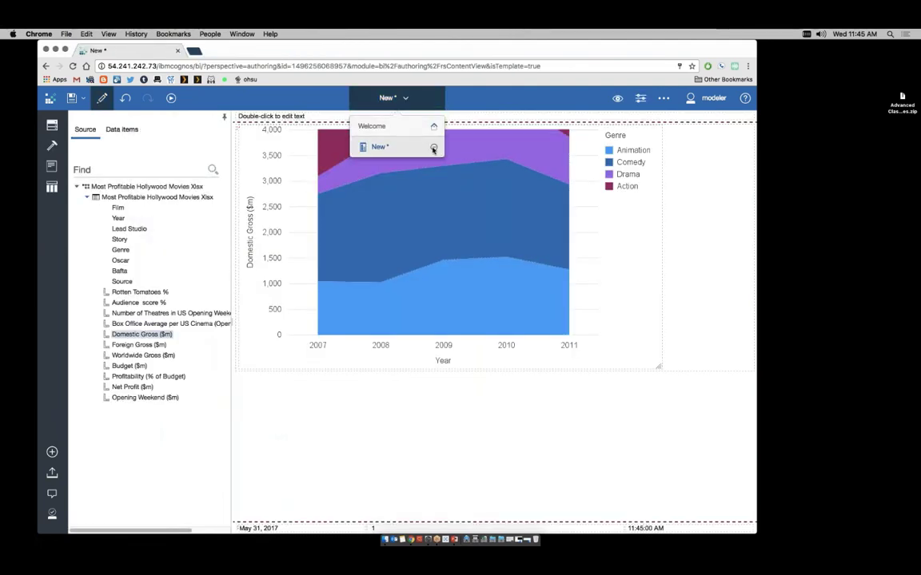